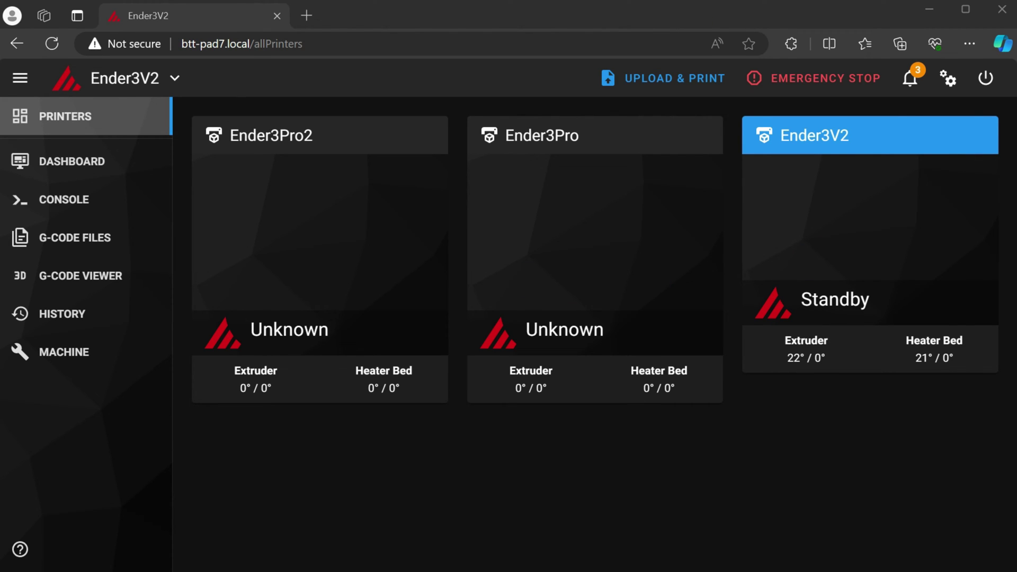
Open Mainsail's Interface Settings to list printers btt-pad7.local:7125, 7126 and 7127.
mouse_move(718, 268)
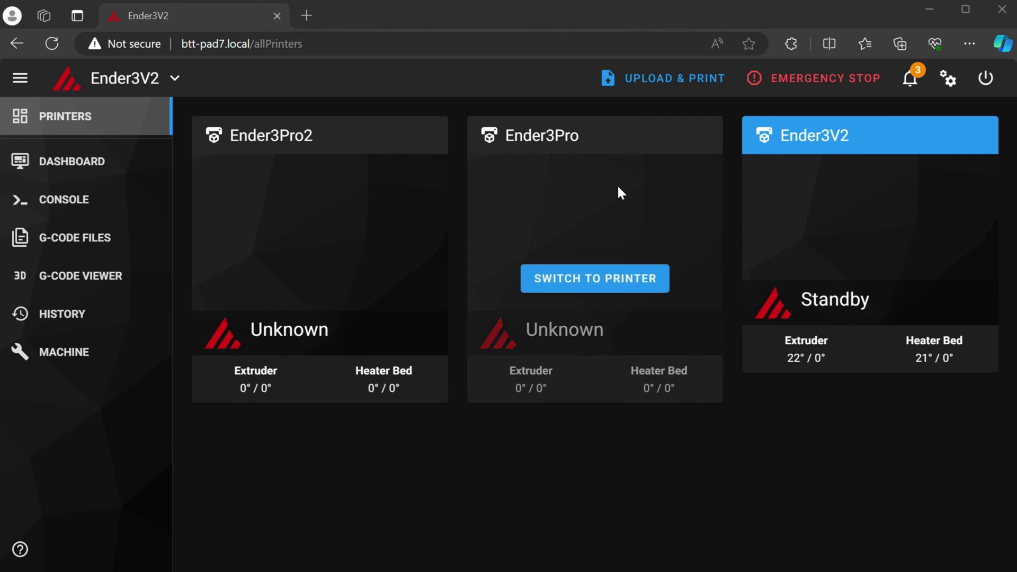
mouse_move(507, 203)
mouse_move(833, 199)
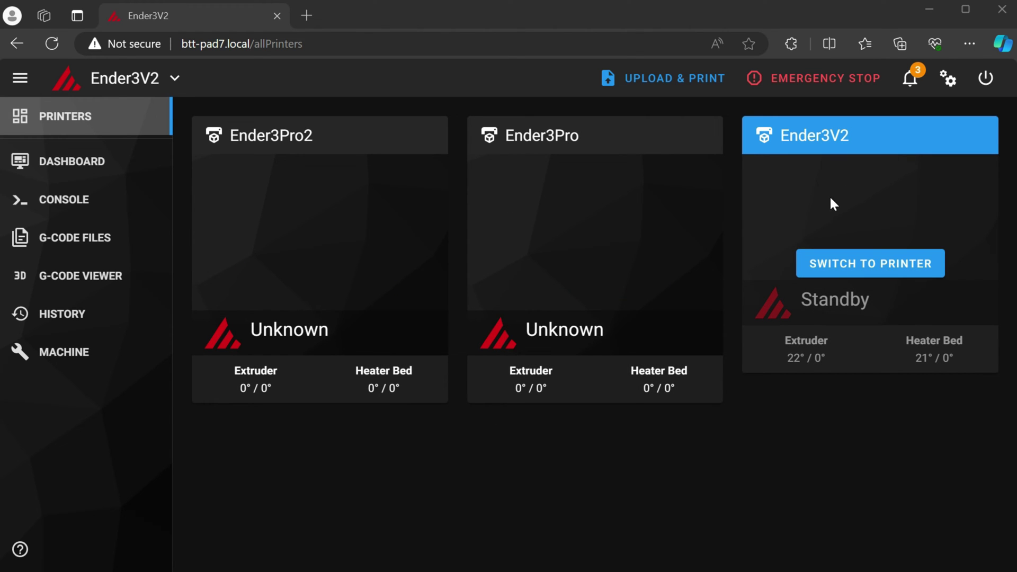
mouse_move(643, 244)
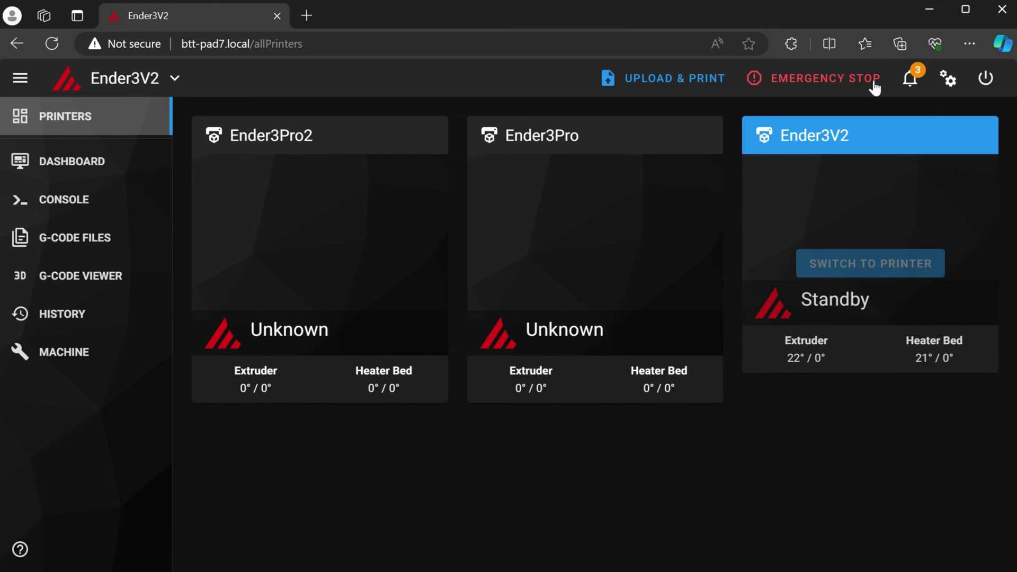
left_click(947, 79)
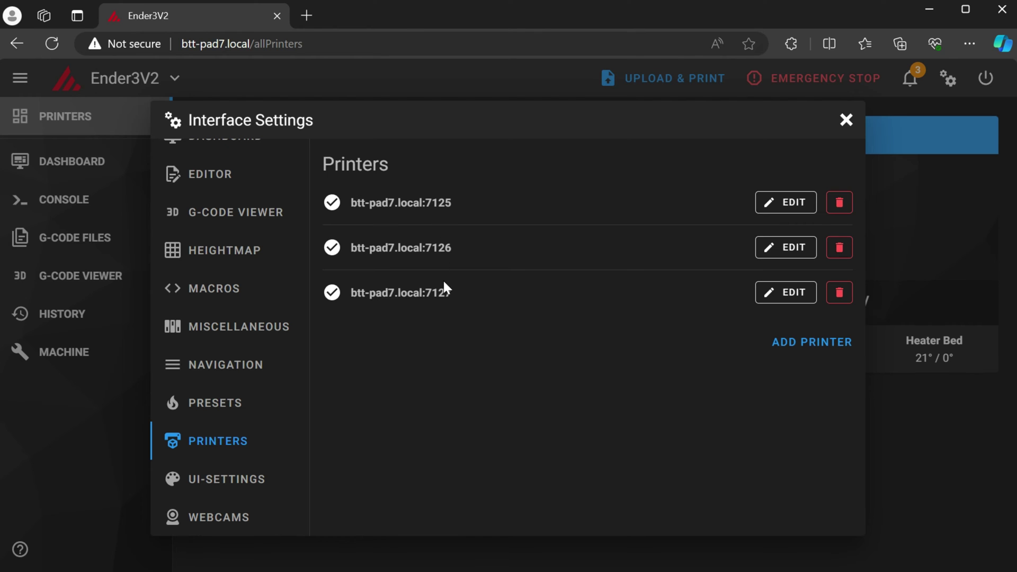
Close Mainsail's Interface Settings dialog.
left_click(842, 121)
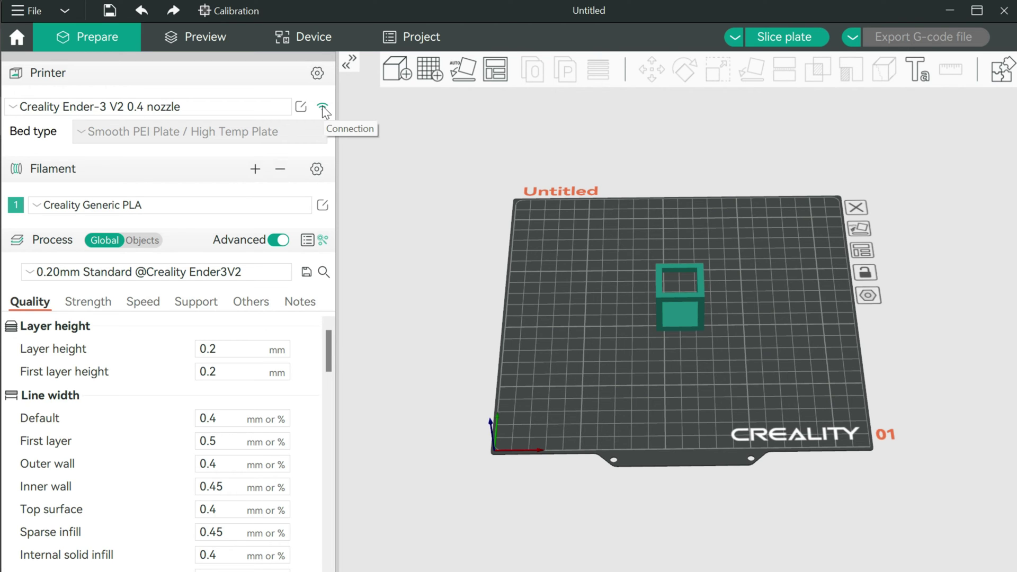
Set the Ender-3 V2 physical printer host to 192.168.1.78:7127, test it, and save.
left_click(322, 109)
left_click(457, 309)
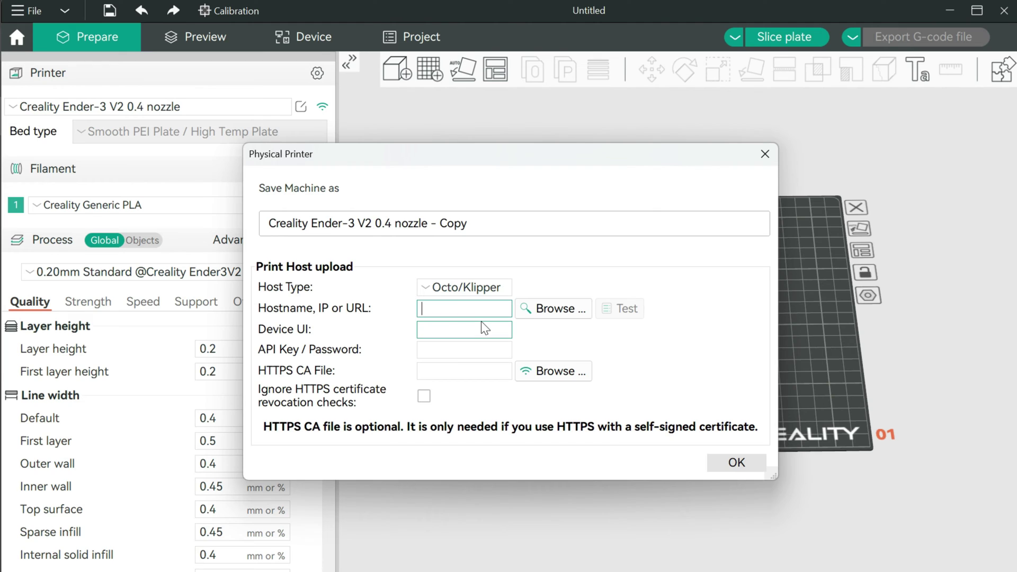
type("192.168.1.78")
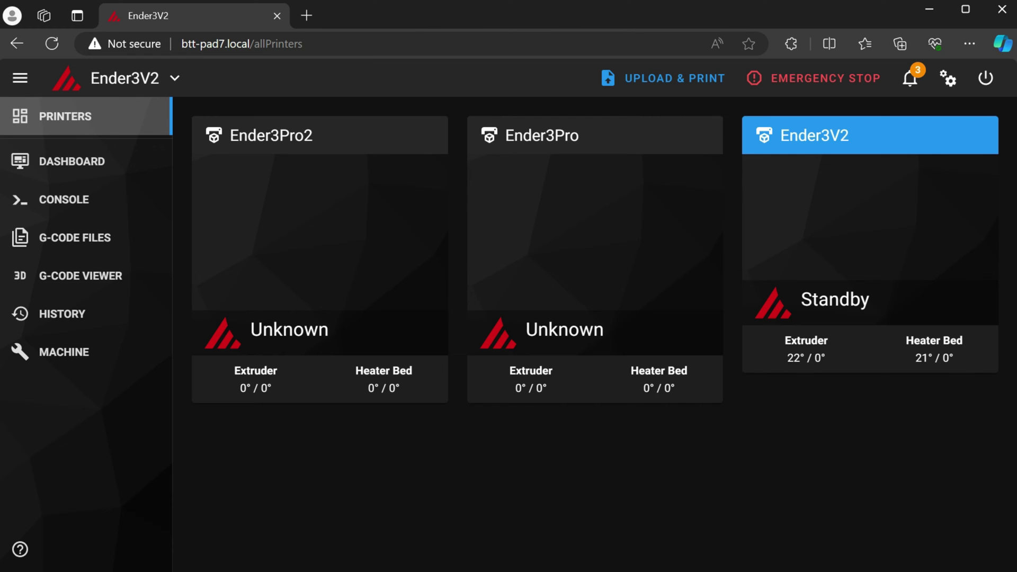
left_click(928, 10)
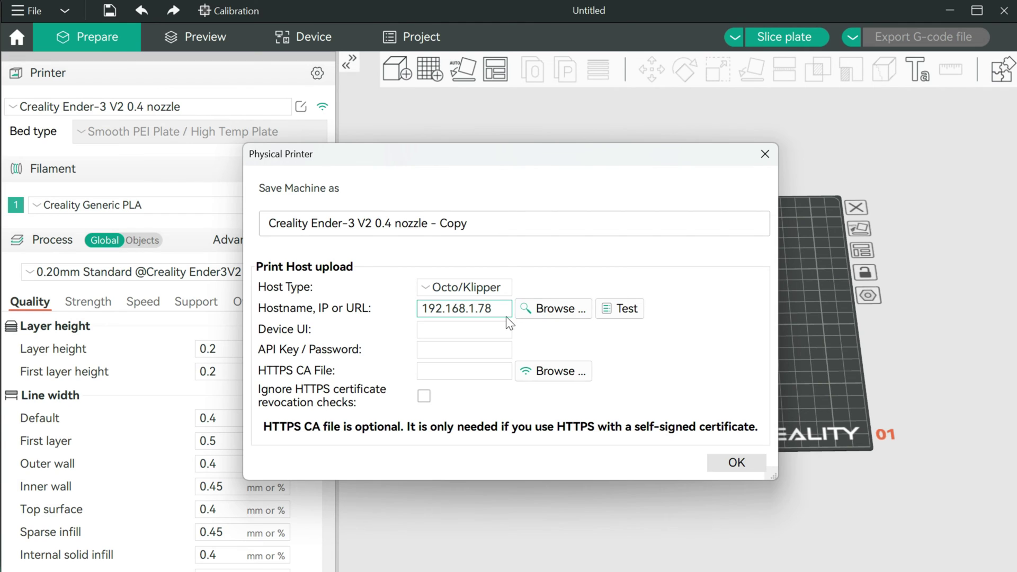
type(":7127")
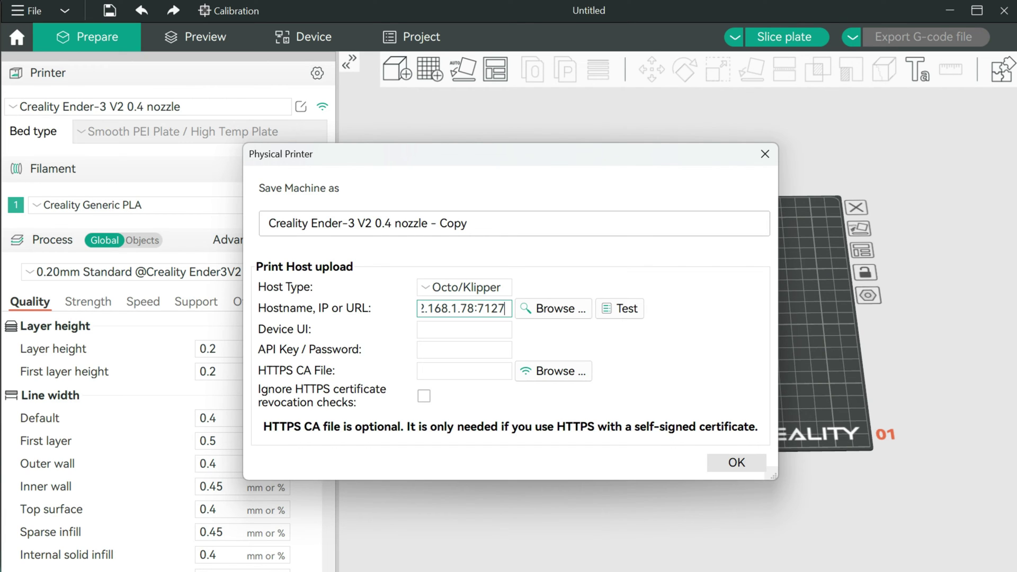
left_click(620, 309)
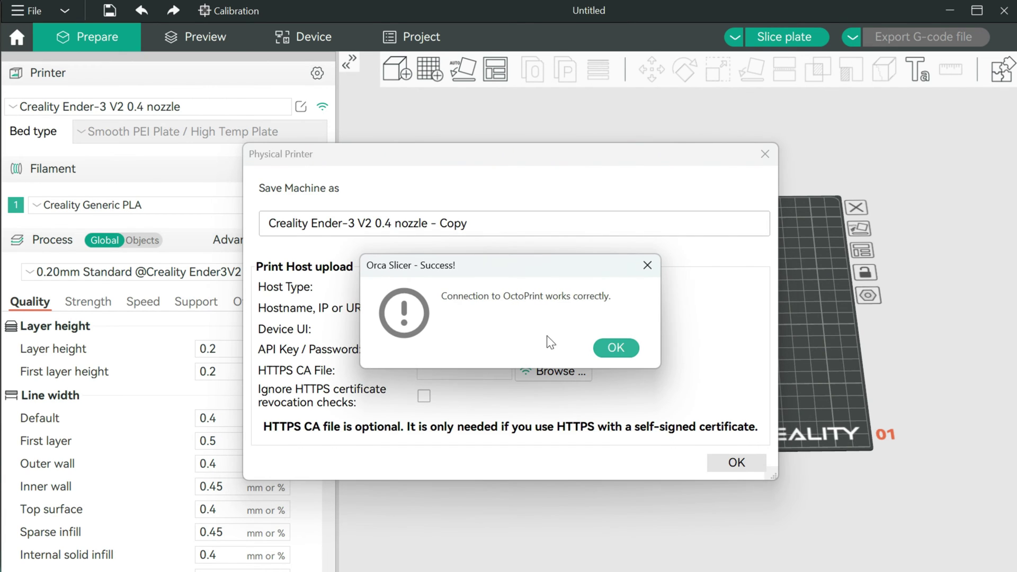
left_click(615, 348)
left_click(735, 463)
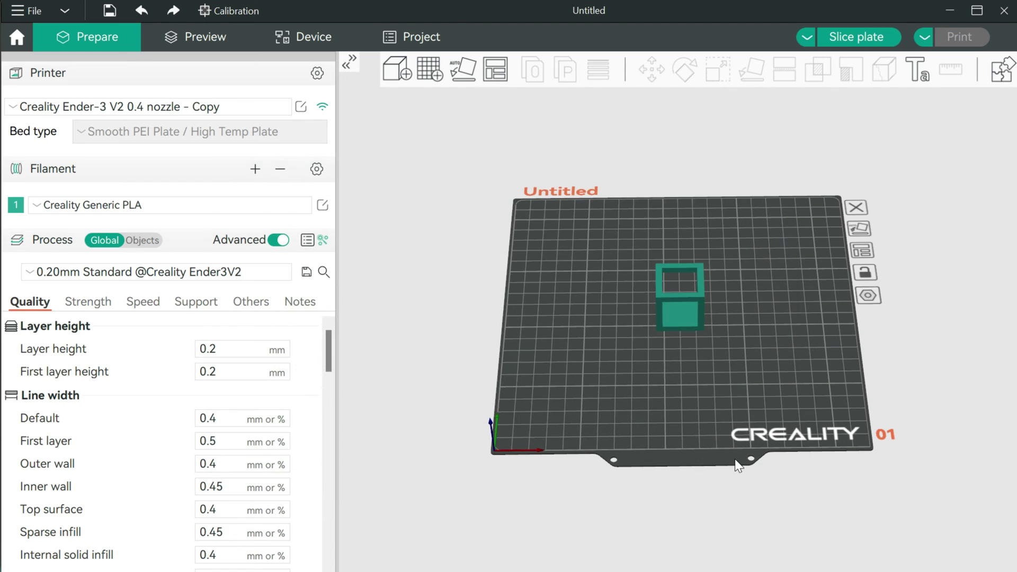
Check the Device page, then slice the hollow cube plate.
left_click(313, 37)
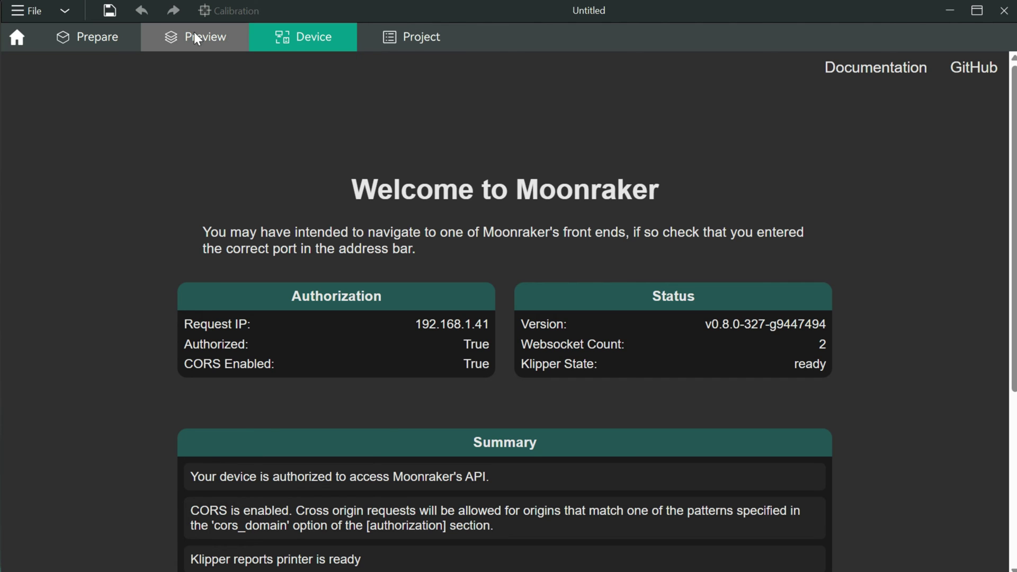
left_click(106, 39)
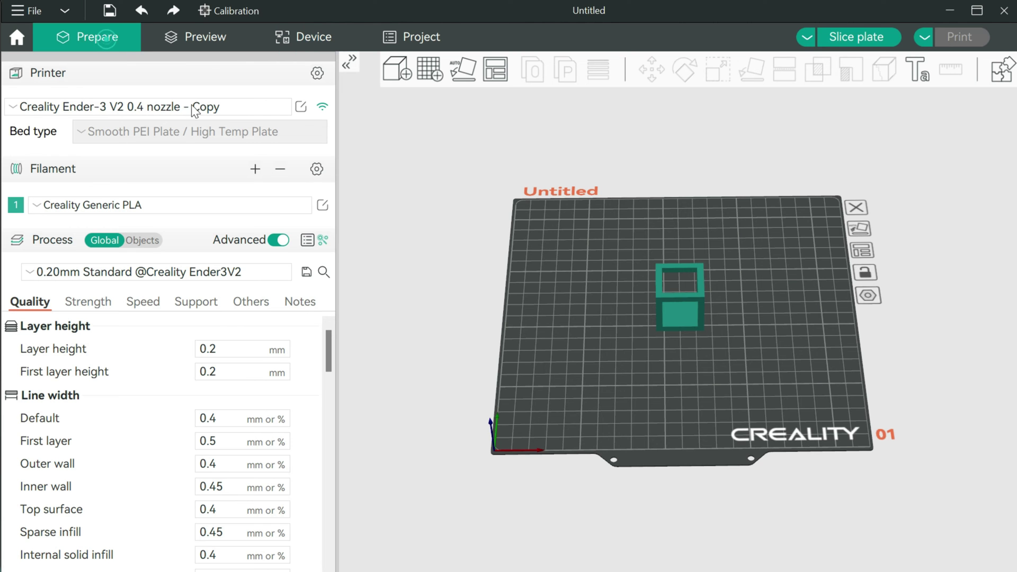
left_click(867, 37)
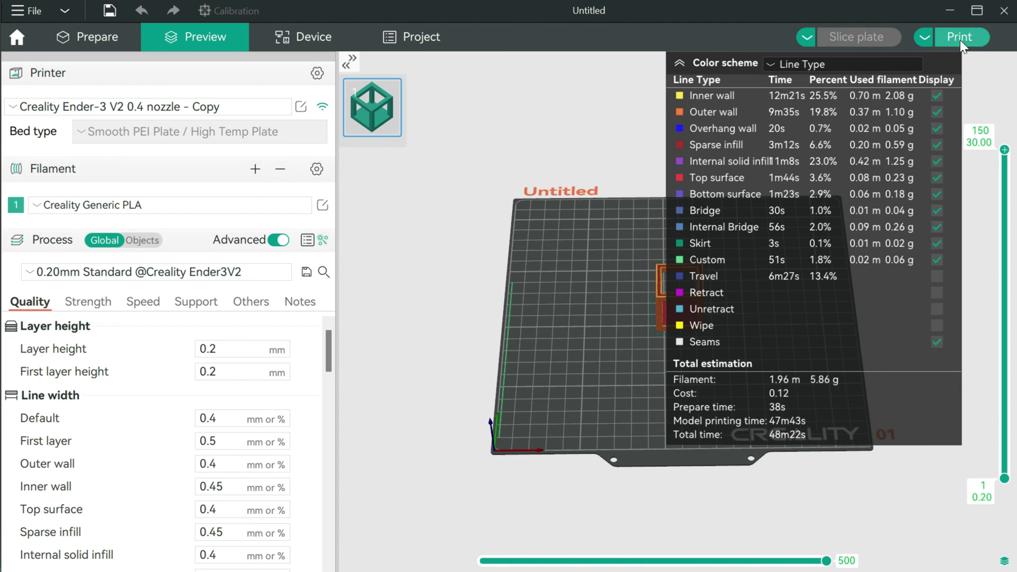
Upload the G-code to 192.168.1.78:7127 as ender3v2-hollow_cube_PLA_48m22s.gcode.
left_click(960, 38)
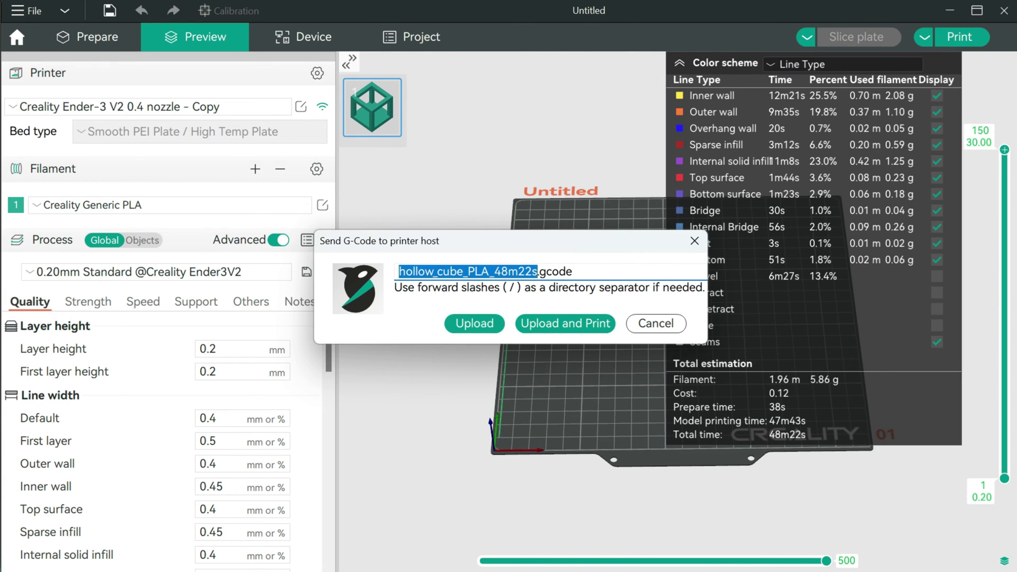
left_click(399, 272)
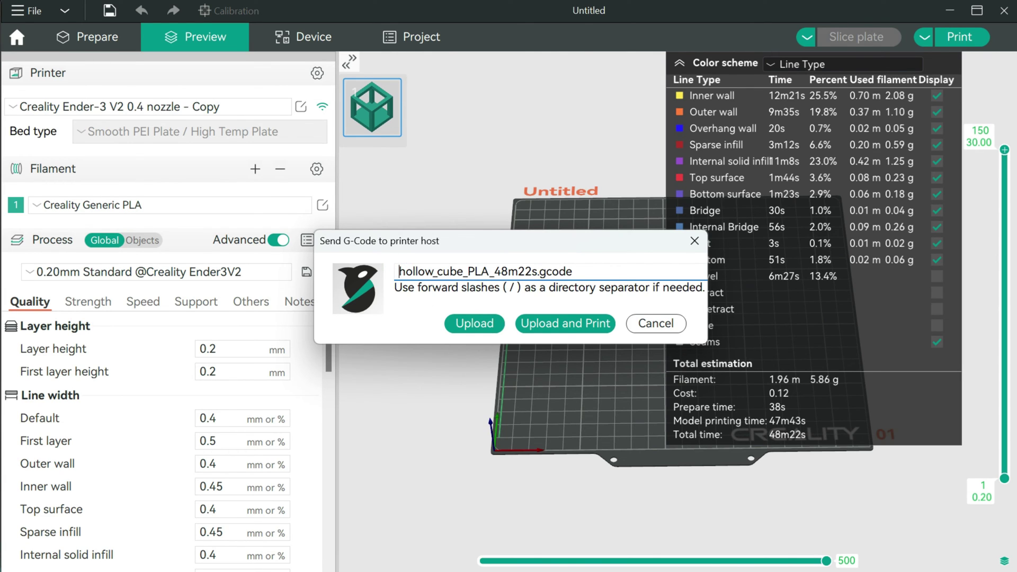
type("ender3v2-")
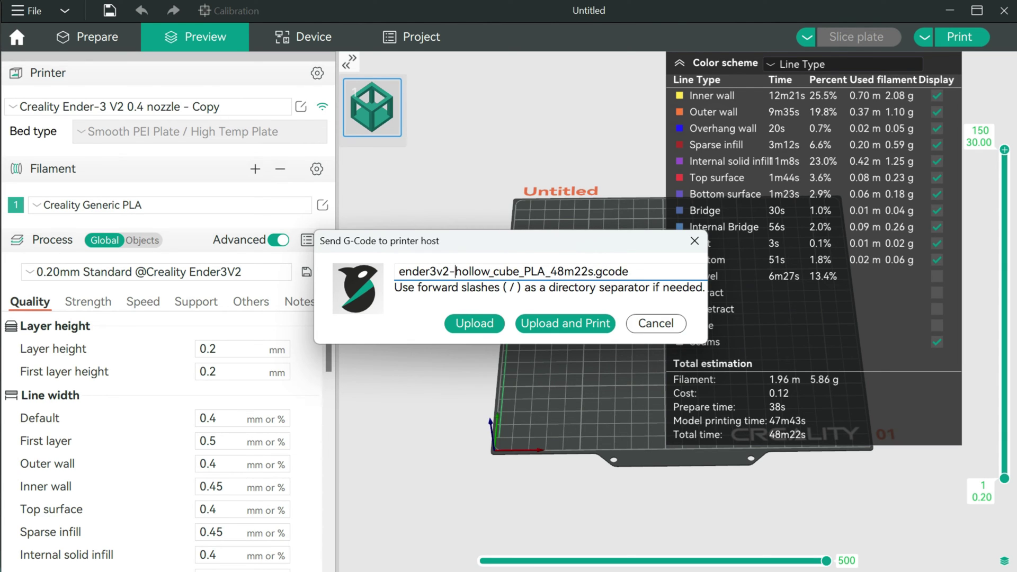
left_click(478, 323)
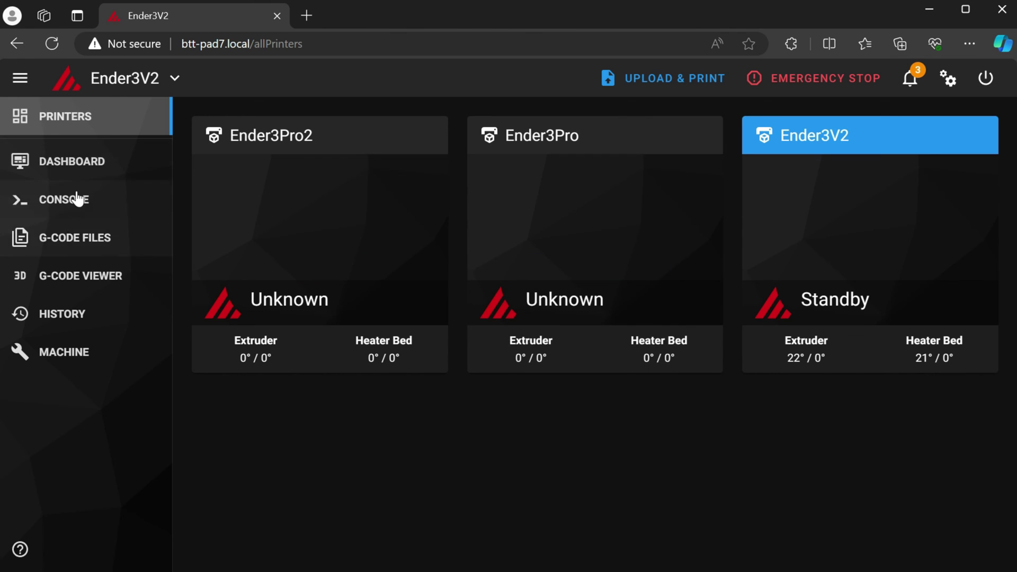
Switch Mainsail to the Ender3V2 printer and view its G-code files.
mouse_move(877, 206)
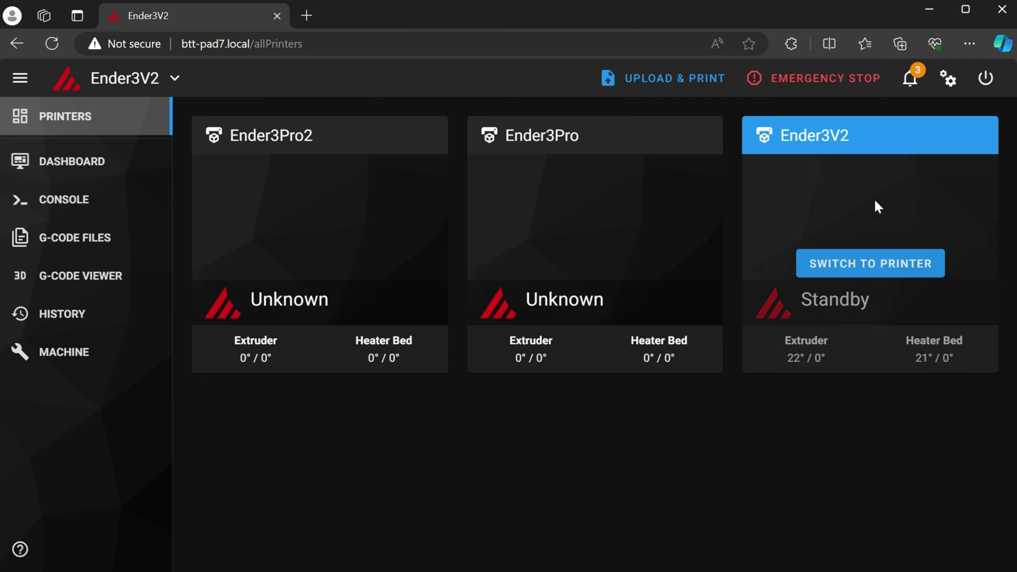
left_click(847, 260)
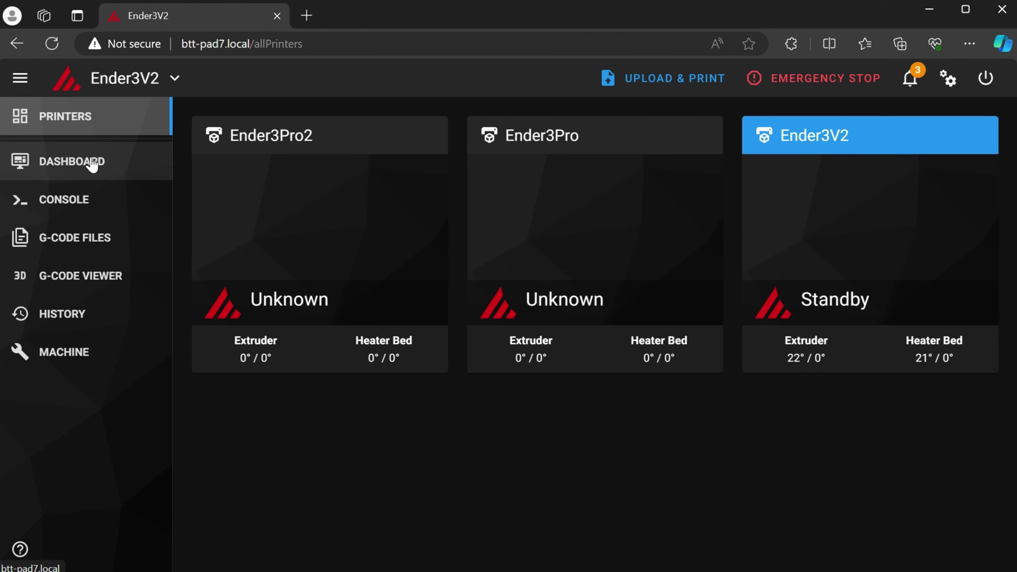
left_click(93, 165)
mouse_move(236, 194)
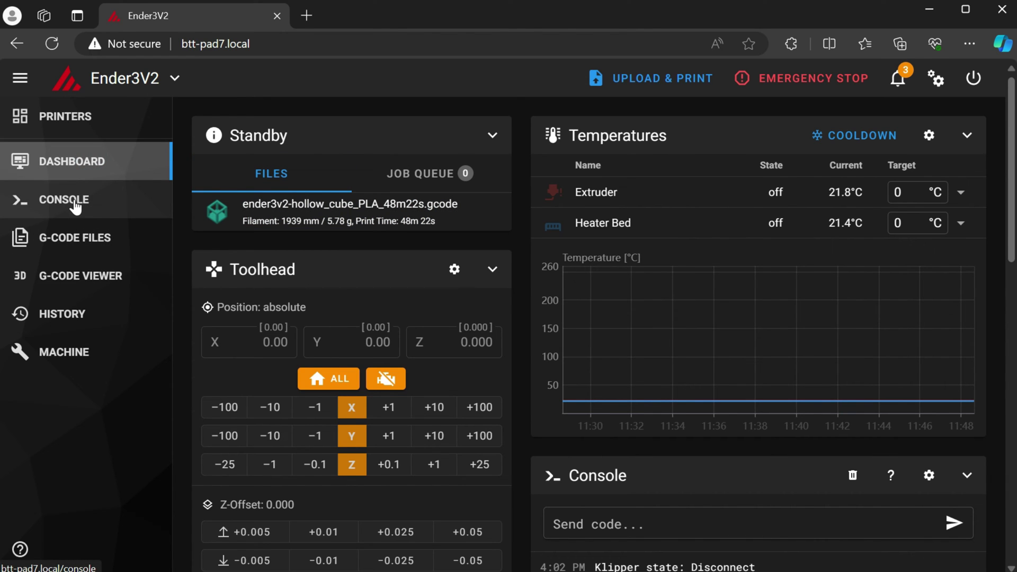
left_click(68, 239)
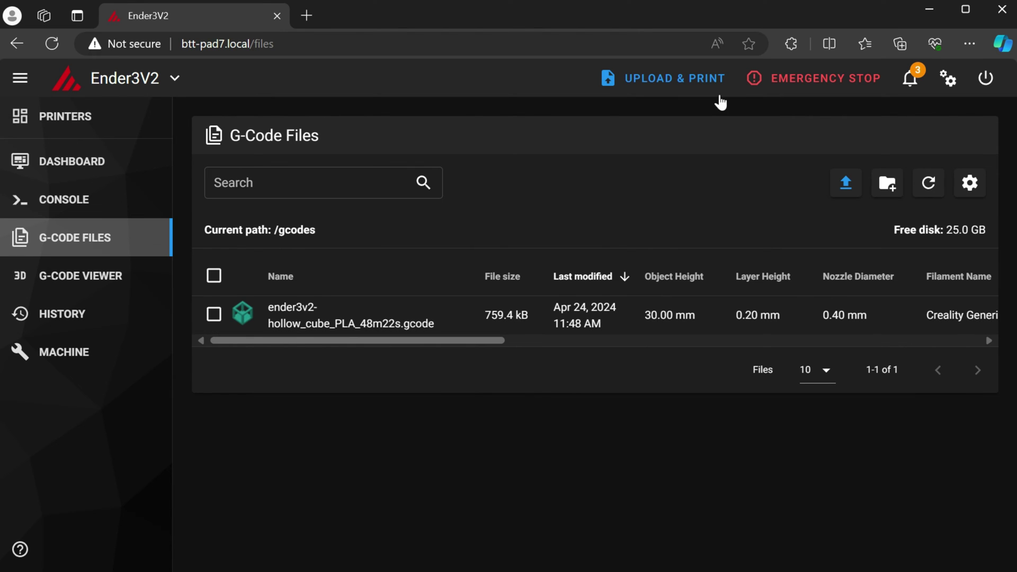
Switch Mainsail to the Ender3Pro printer and show its empty G-code file list.
left_click(92, 119)
mouse_move(647, 245)
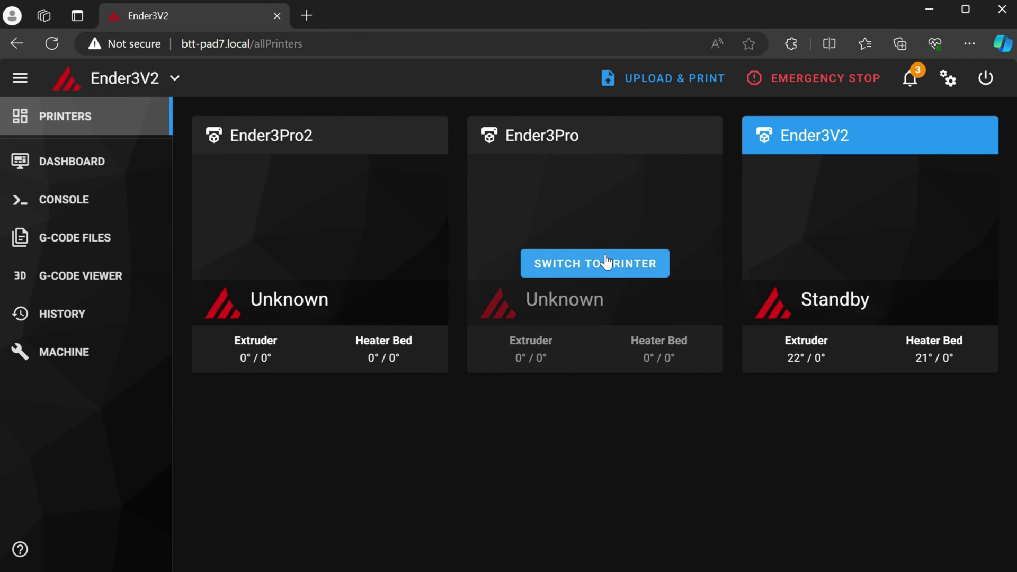
left_click(591, 265)
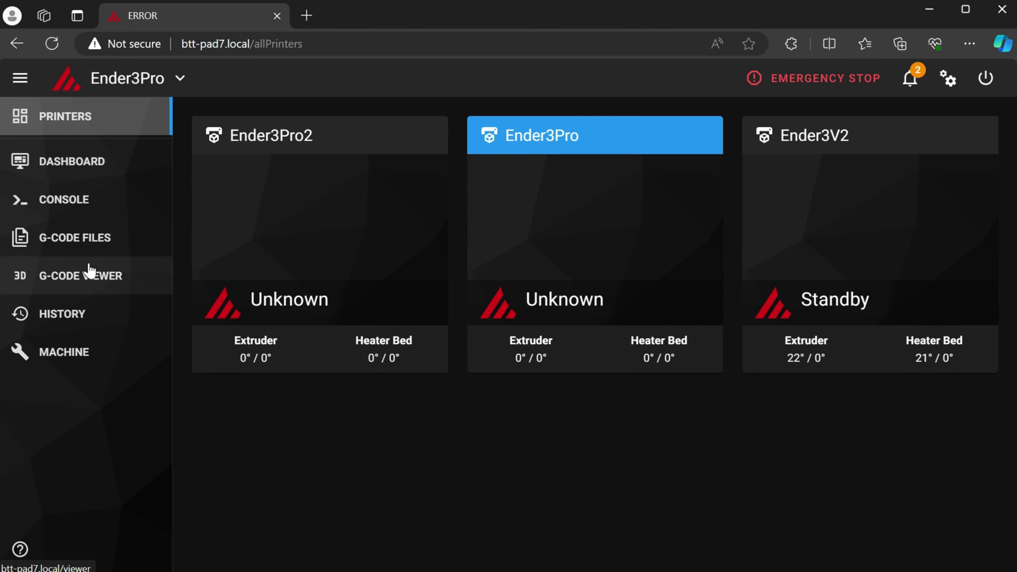
left_click(89, 238)
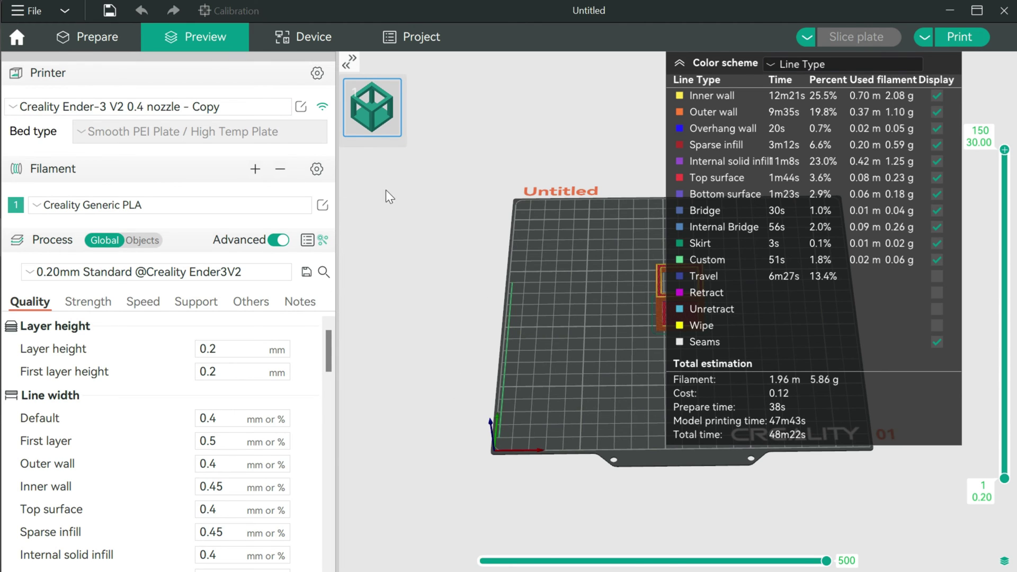
Search 'ender', add the Creality Ender-3 0.4mm nozzle printer and remove the Ender-3 V2.
left_click(110, 43)
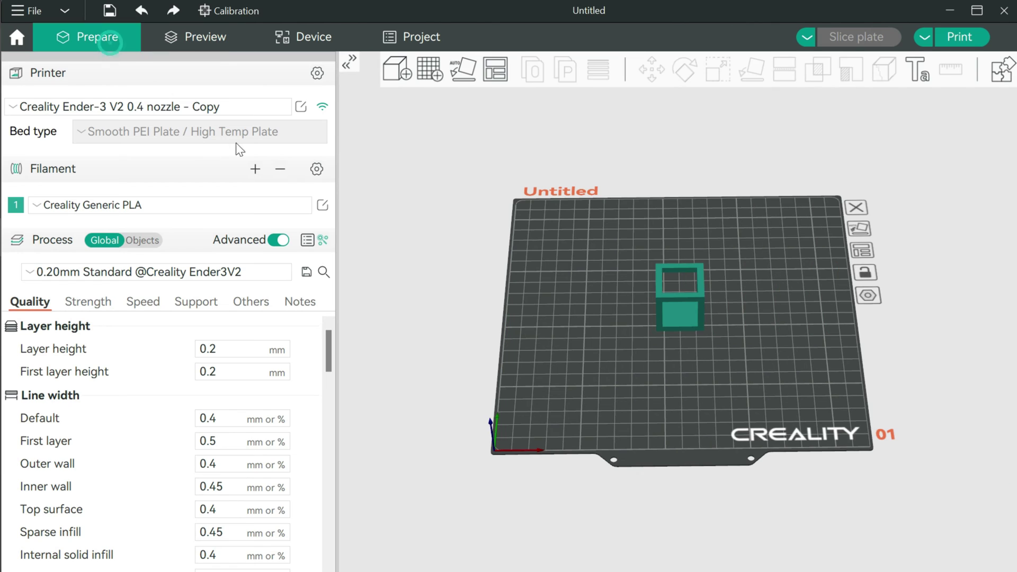
left_click(318, 73)
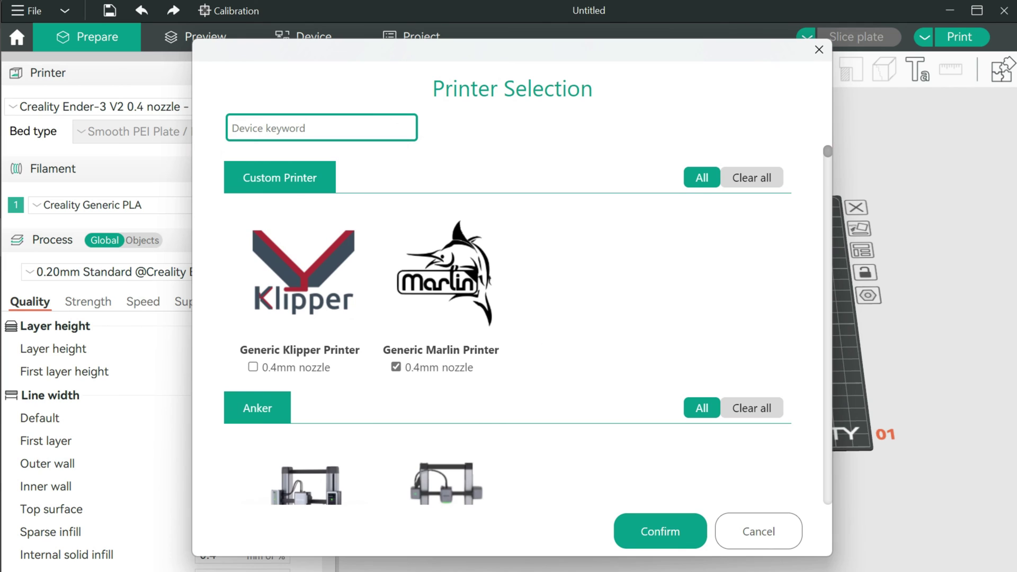
left_click(347, 132)
type("ender3")
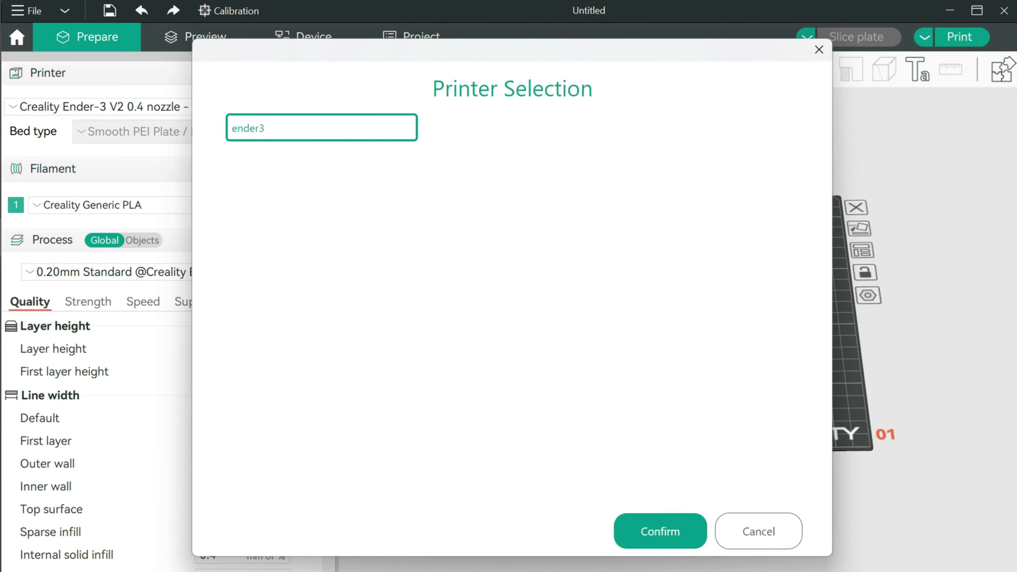
key("BackSpace")
scroll(567, 334, "down", 4)
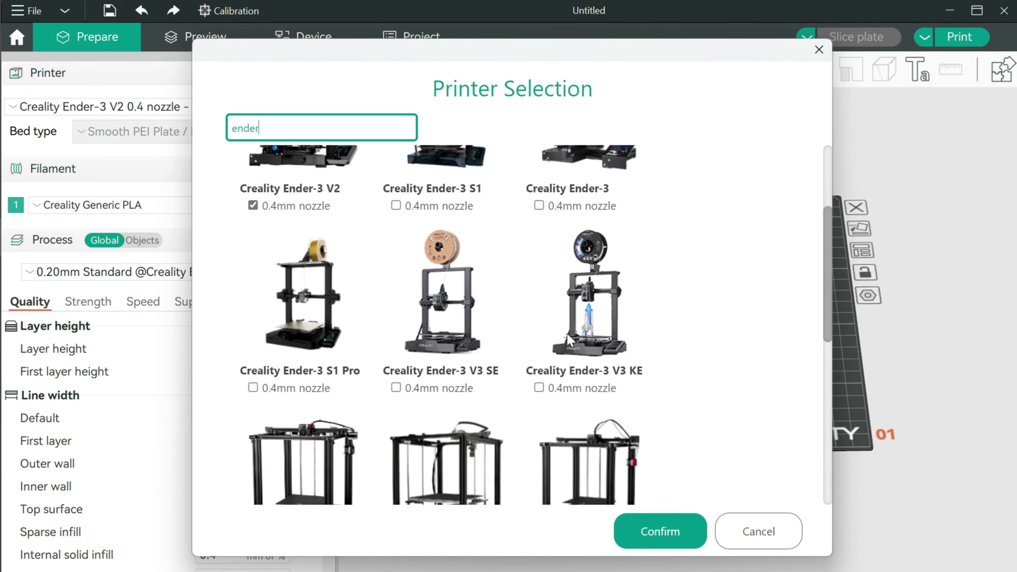
scroll(368, 359, "up", 4)
left_click(538, 366)
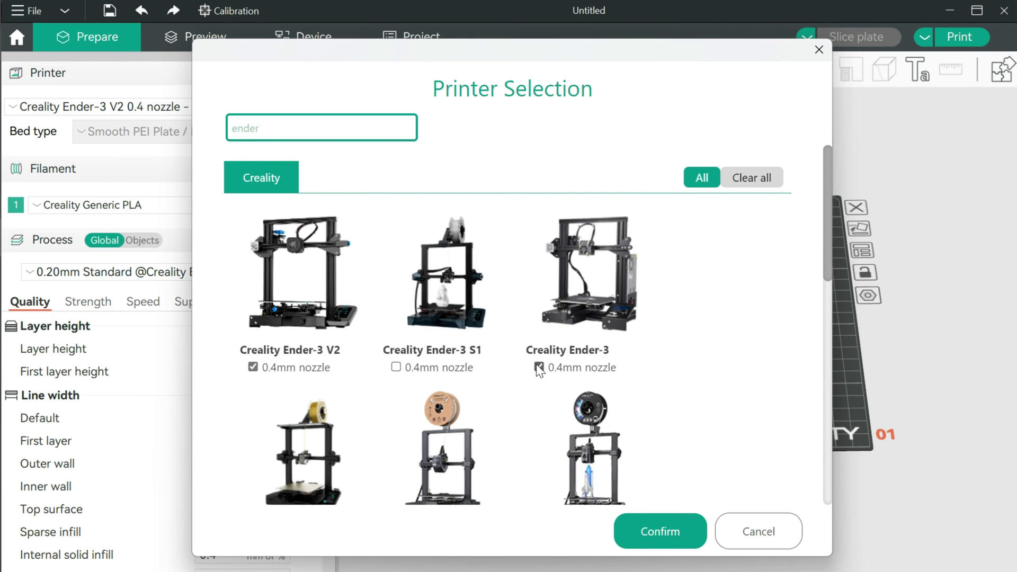
left_click(255, 367)
scroll(527, 379, "down", 1)
scroll(527, 380, "up", 2)
key("Return")
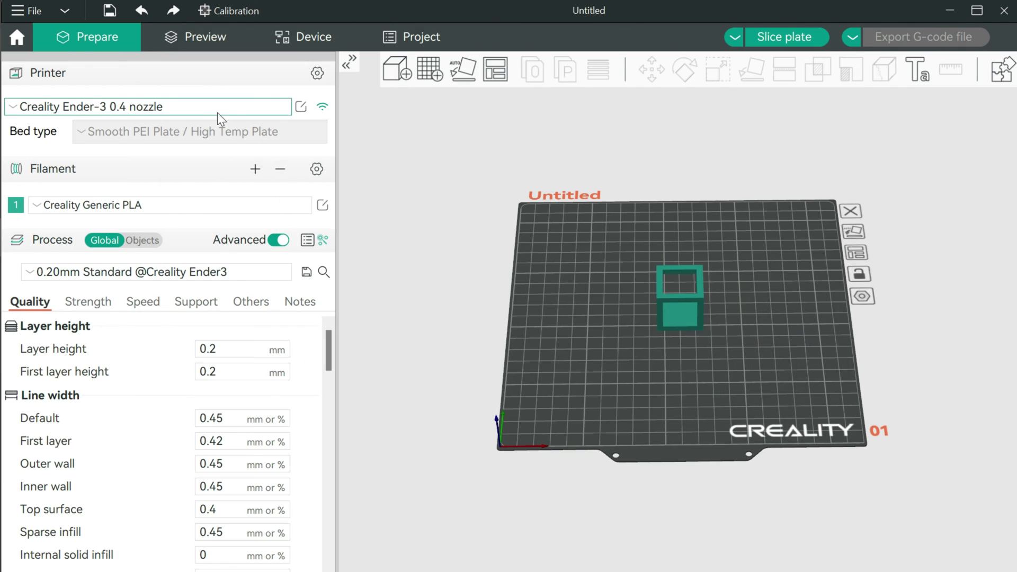
left_click(223, 106)
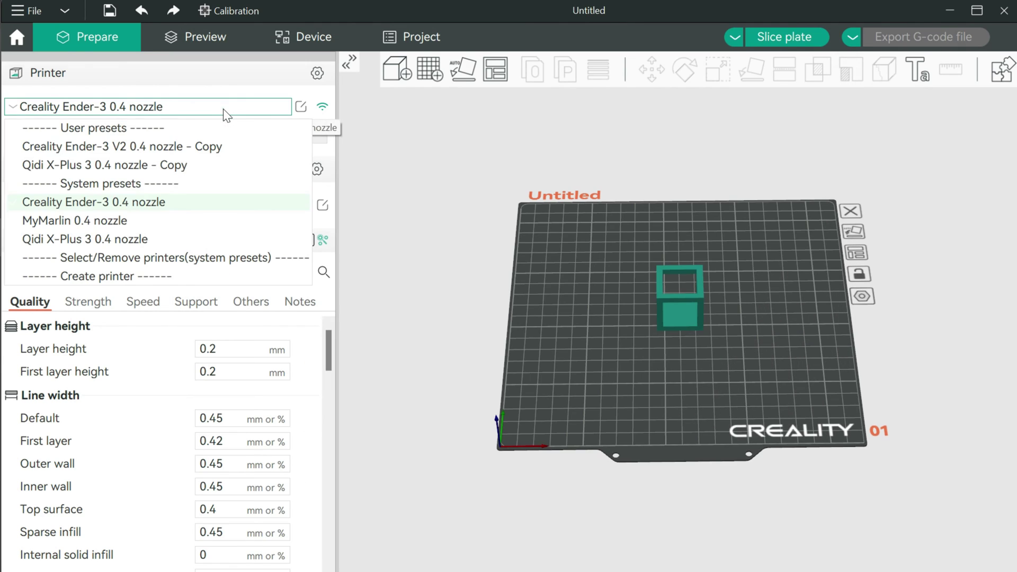
Connect the Ender-3 0.4 nozzle preset to Klipper host 192.168.1.78:7126, tested and saved.
left_click(149, 202)
left_click(322, 106)
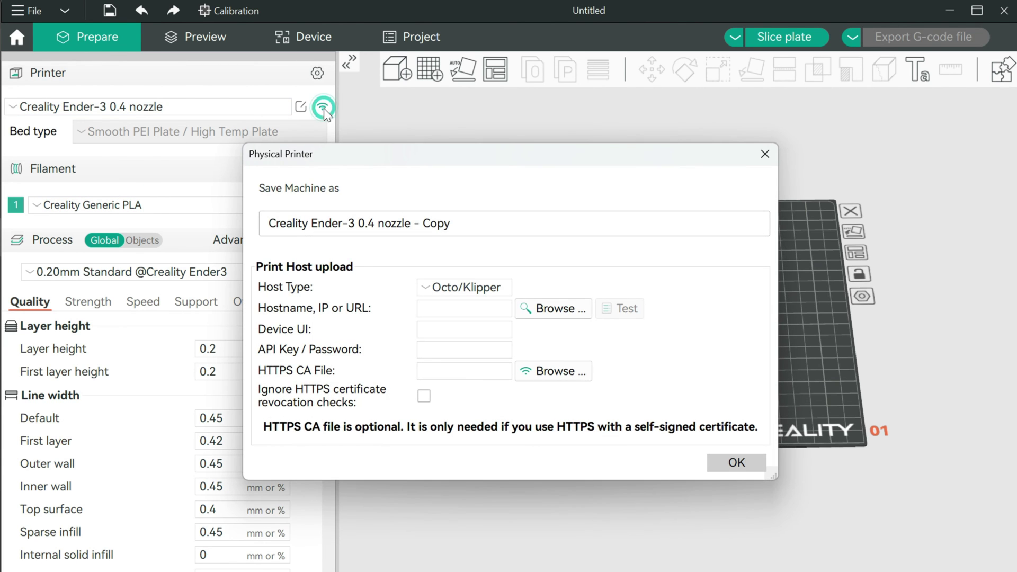
left_click(458, 308)
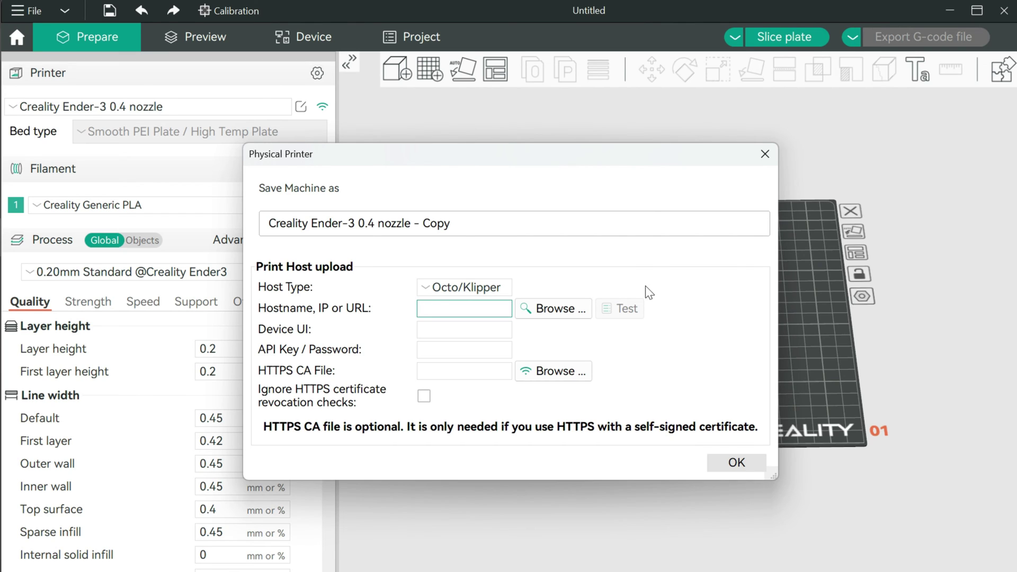
type("172")
key("BackSpace")
key("BackSpace")
key("BackSpace")
type("192.168.1.78:7126")
left_click(622, 308)
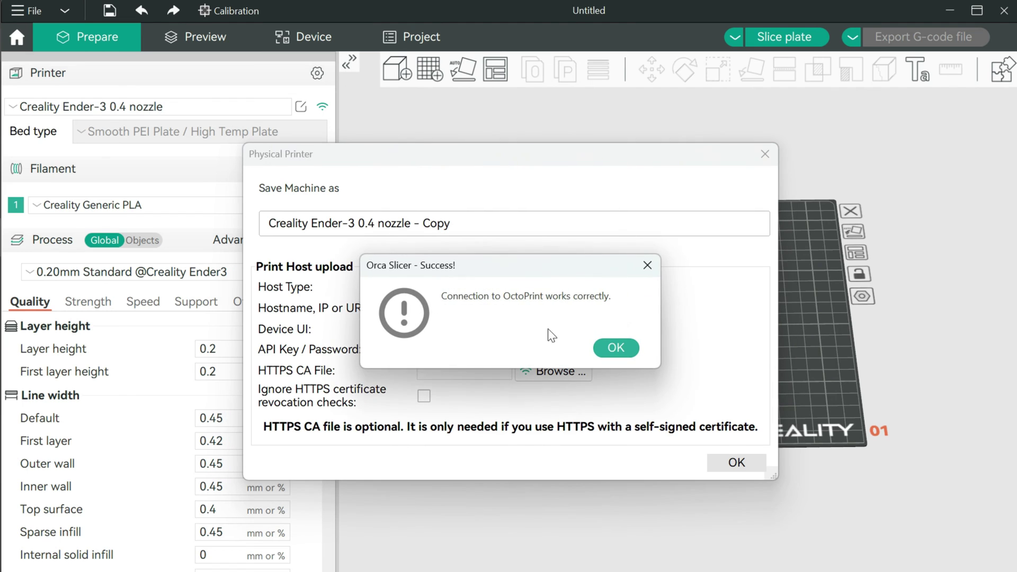
left_click(623, 355)
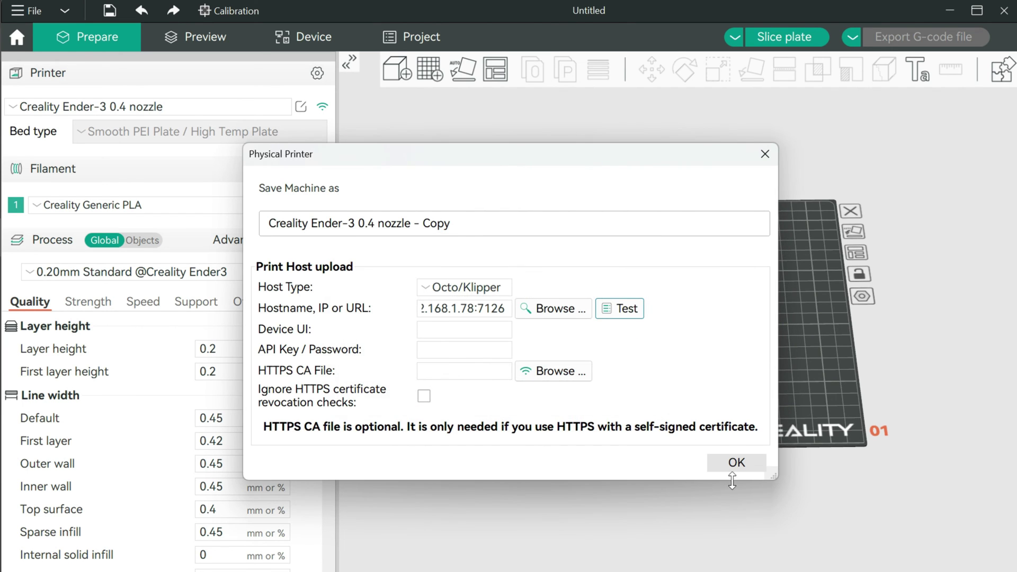
left_click(737, 462)
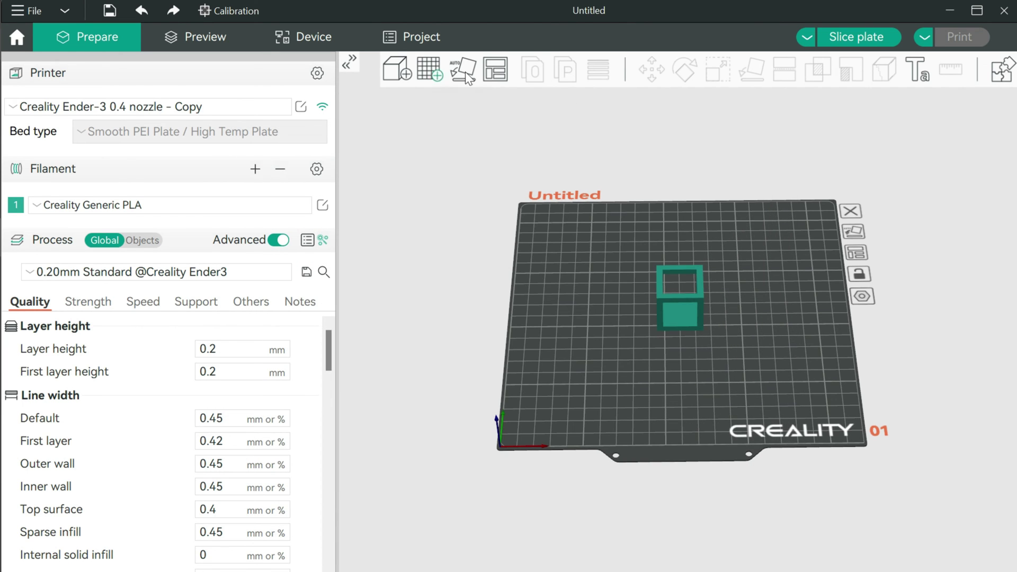
Slice the plate and upload it to port 7126 as ender3pro-hollow_cube_PLA_47m55s.gcode.
left_click(875, 33)
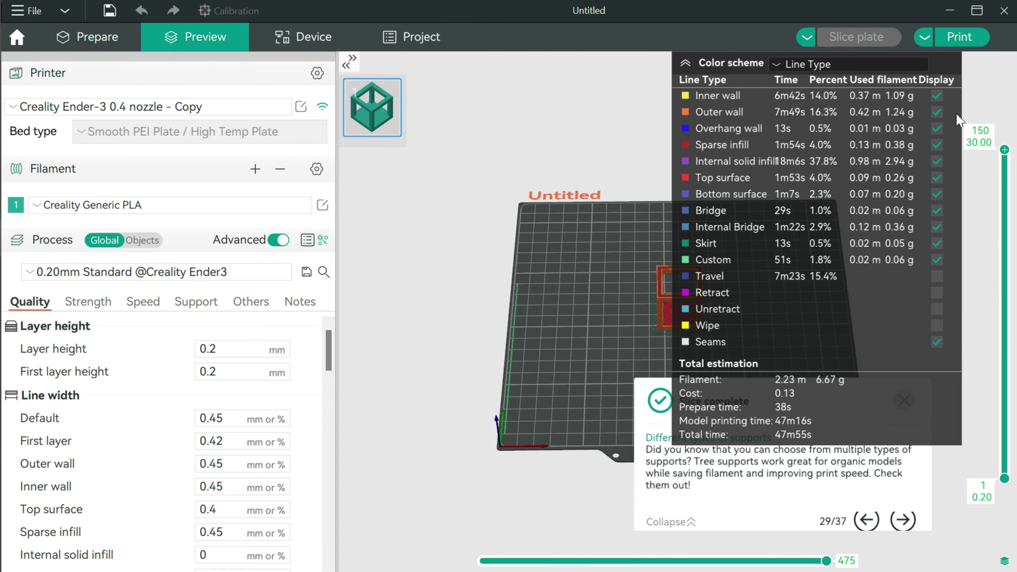
left_click(976, 34)
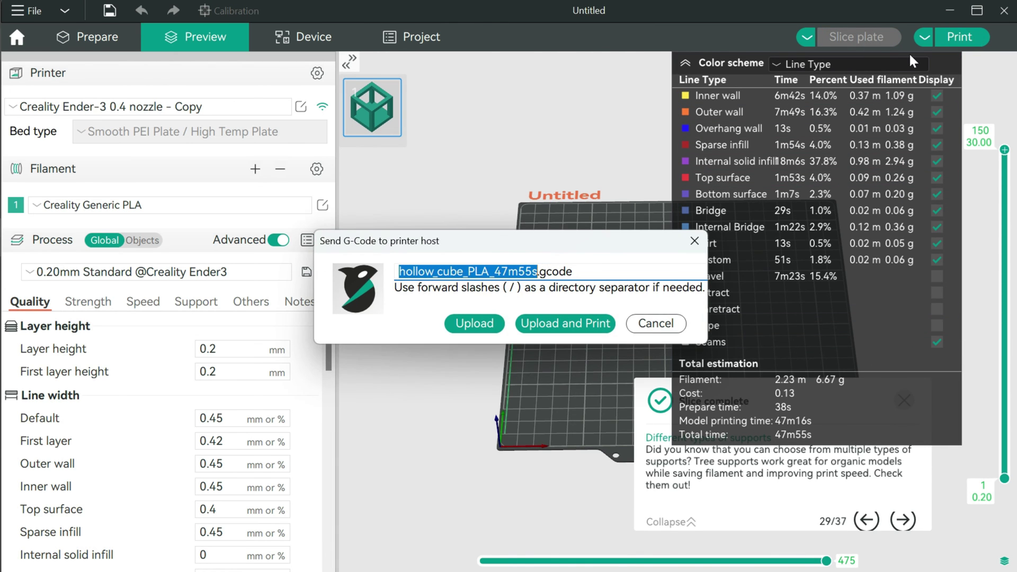
left_click(415, 270)
left_click(398, 272)
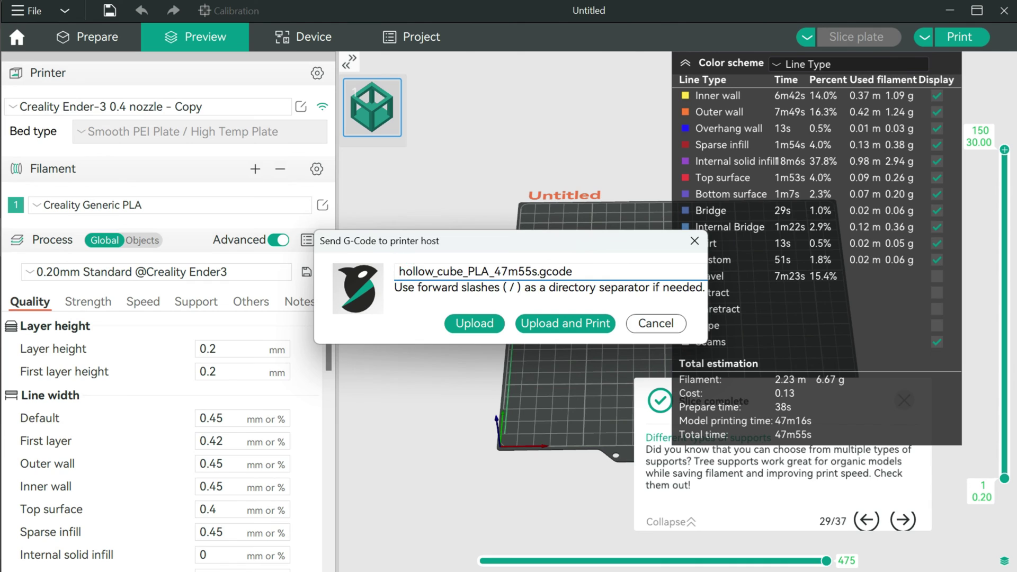
type("ender3pro-")
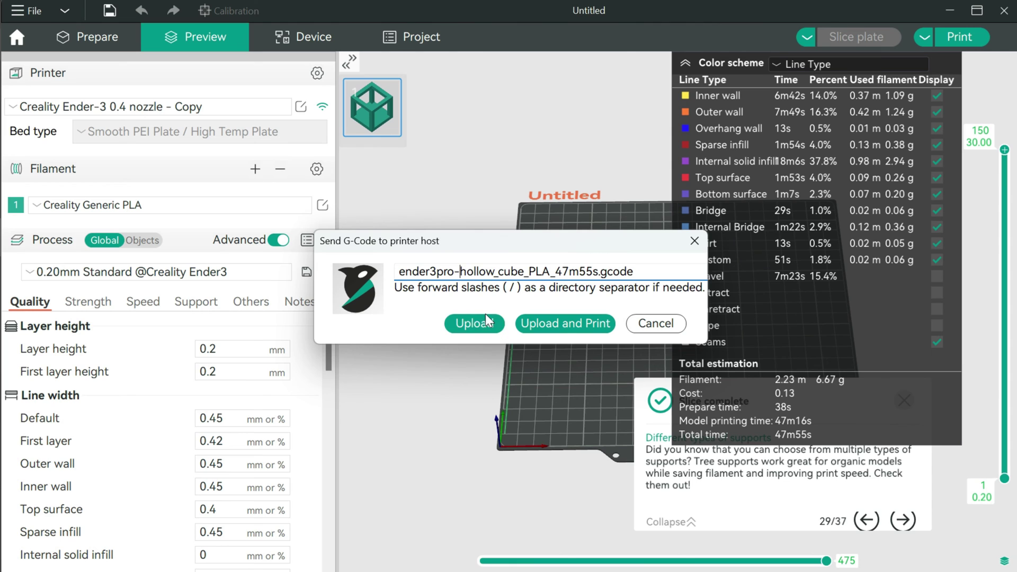
left_click(473, 321)
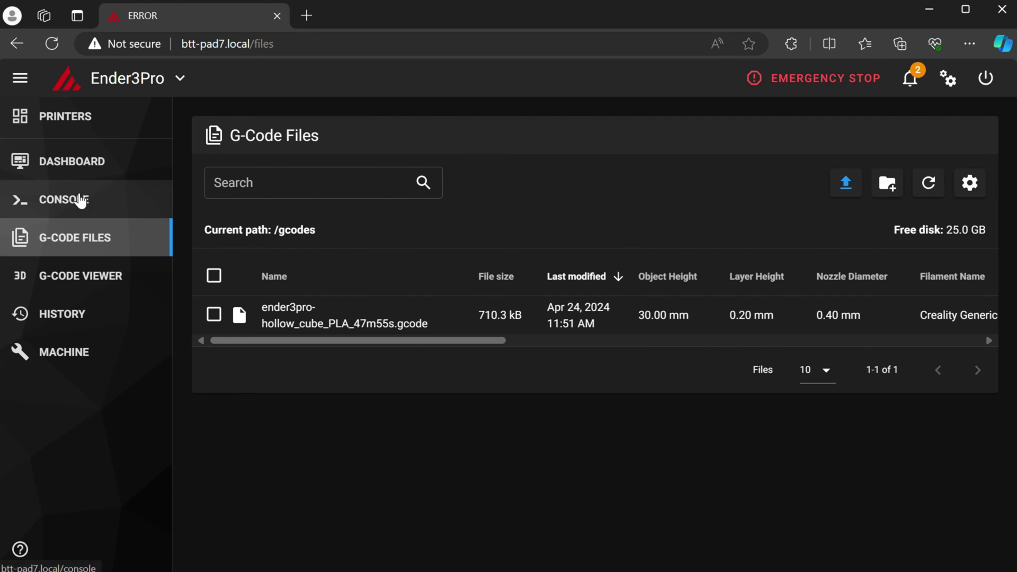
Check the uploaded ender3pro G-code in Mainsail's Ender3Pro file list.
left_click(79, 196)
left_click(93, 237)
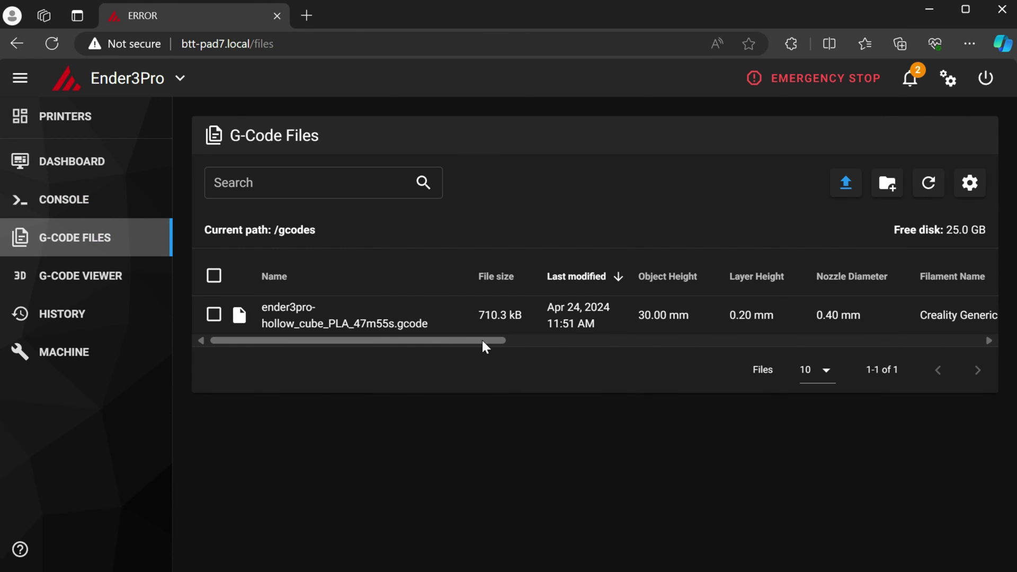
left_click_drag(482, 340, 374, 337)
Switch Mainsail to Ender3V2 and show its ender3v2-hollow_cube_PLA_48m22s.gcode file.
left_click(49, 123)
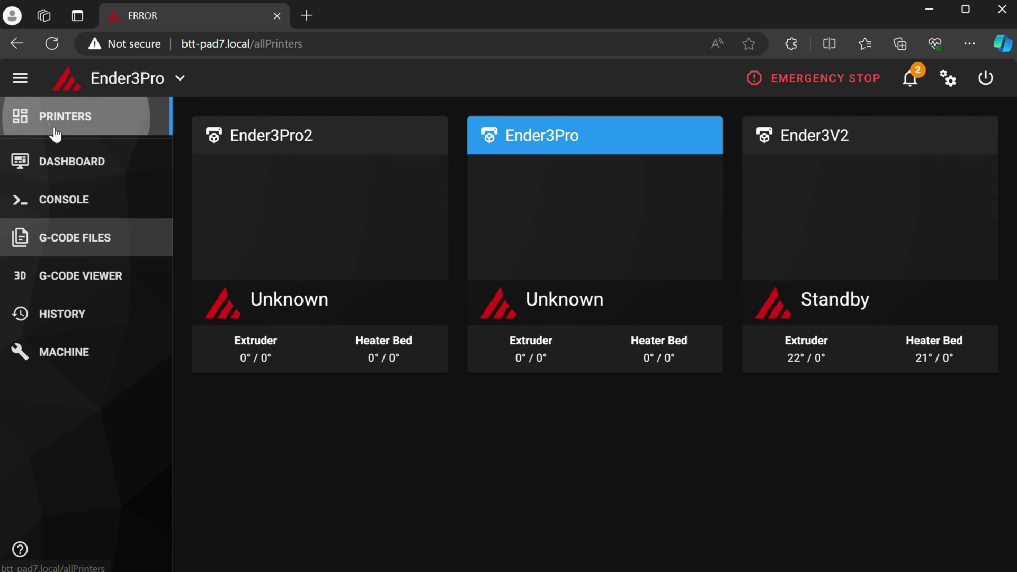
left_click(850, 265)
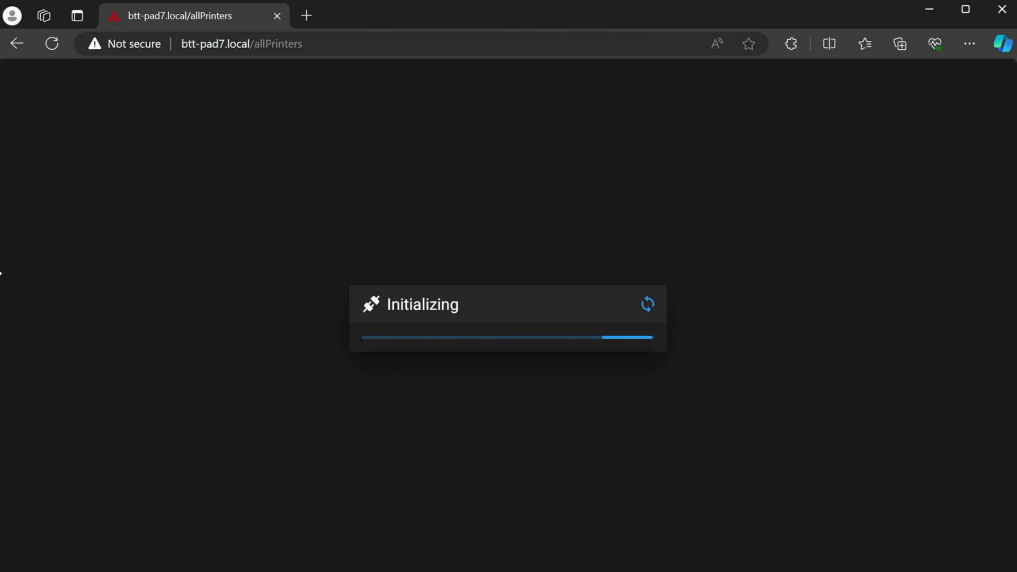
left_click(98, 236)
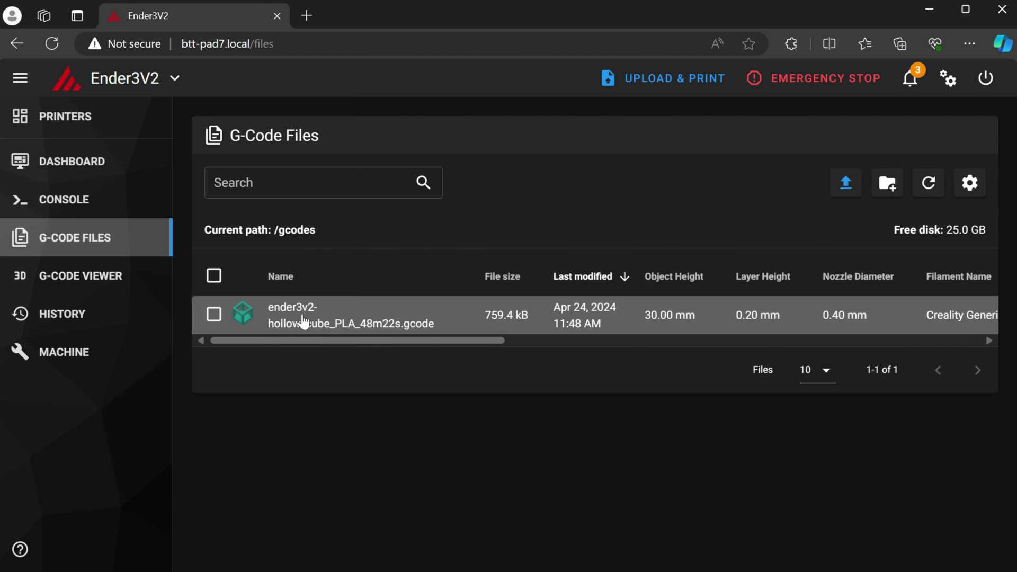